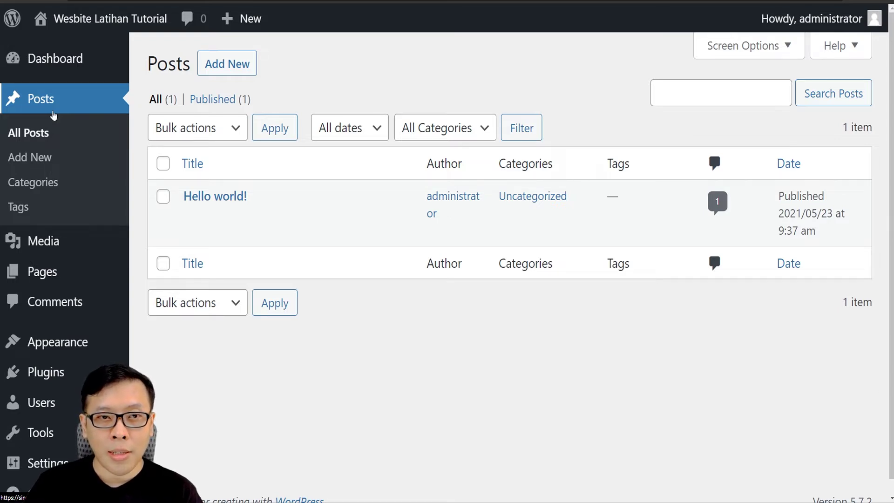
Create a new blank post from the Posts section
mouse_move(293, 199)
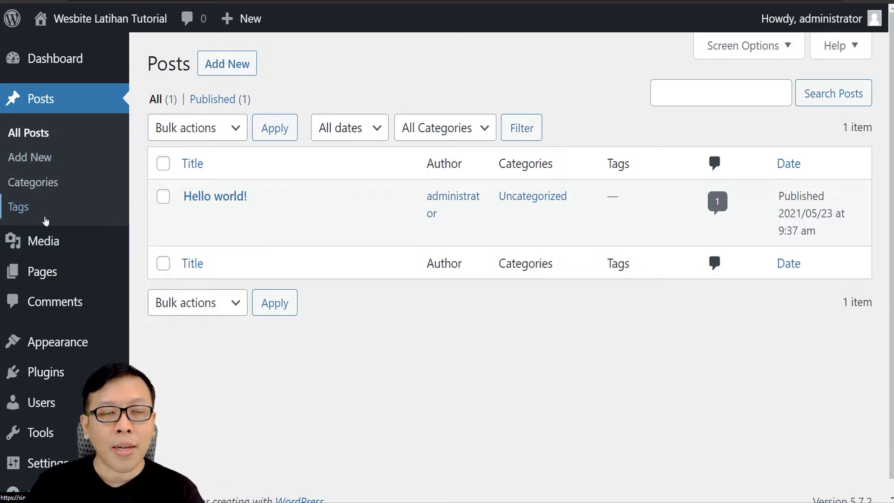
left_click(47, 161)
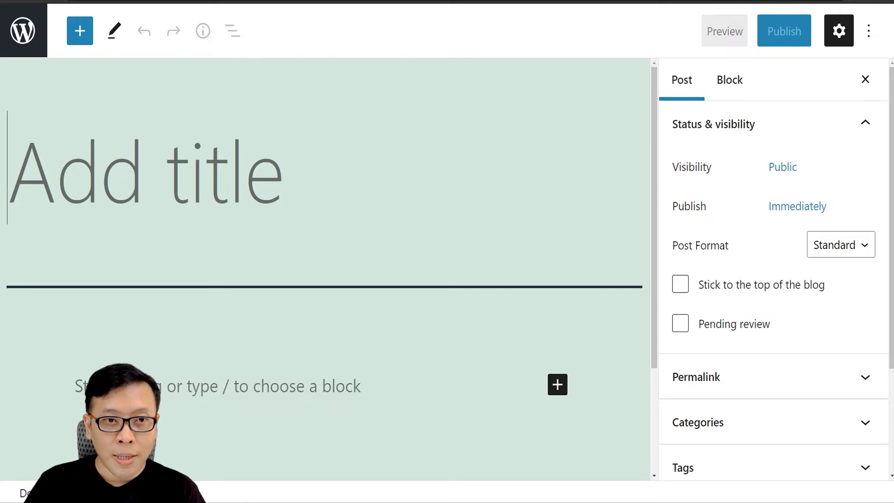
key("ctrl+minus")
key("ctrl+minus")
key("ctrl+minus")
key("ctrl+plus")
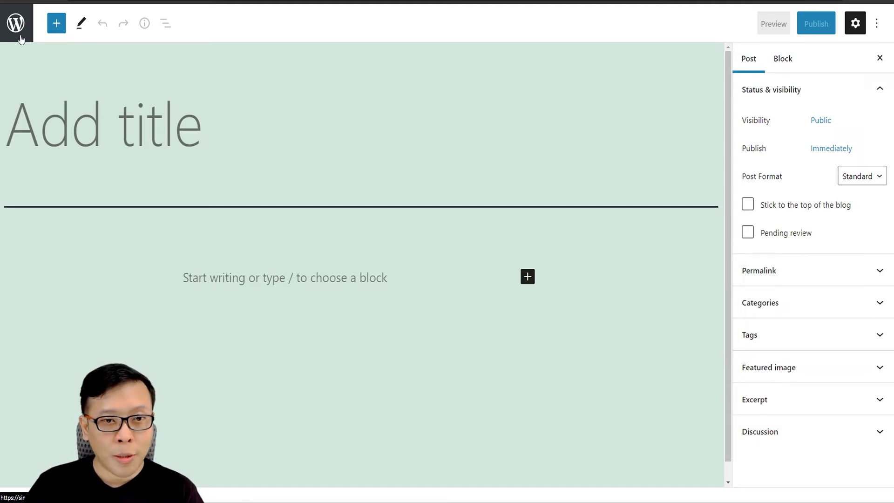
Browse the block library to examine the available text, media, design, widget and embed blocks
left_click(55, 29)
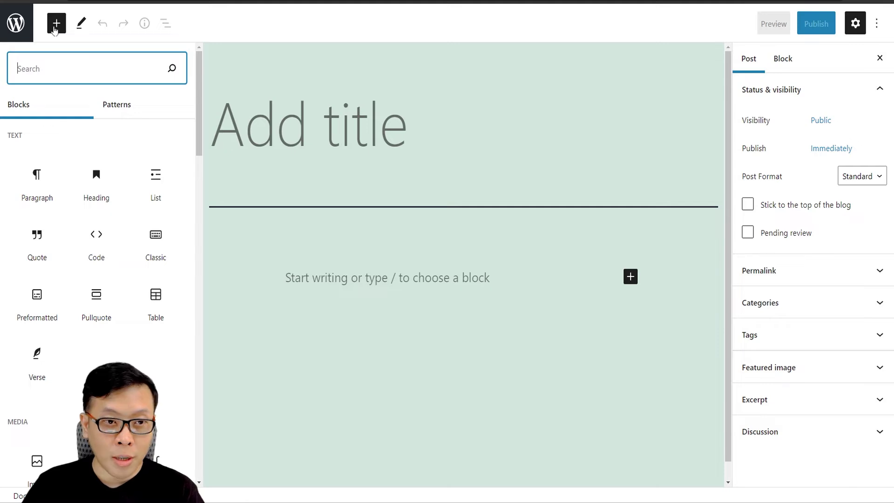
scroll(126, 163, "down", 15)
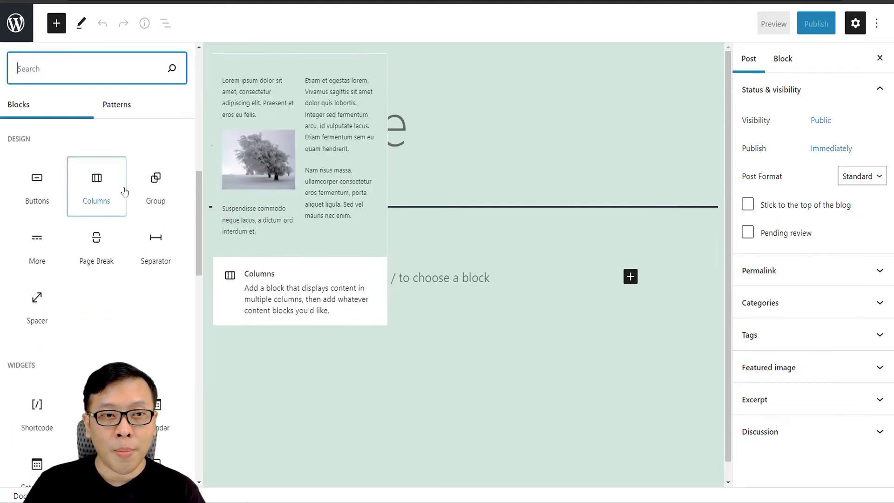
scroll(129, 190, "down", 4)
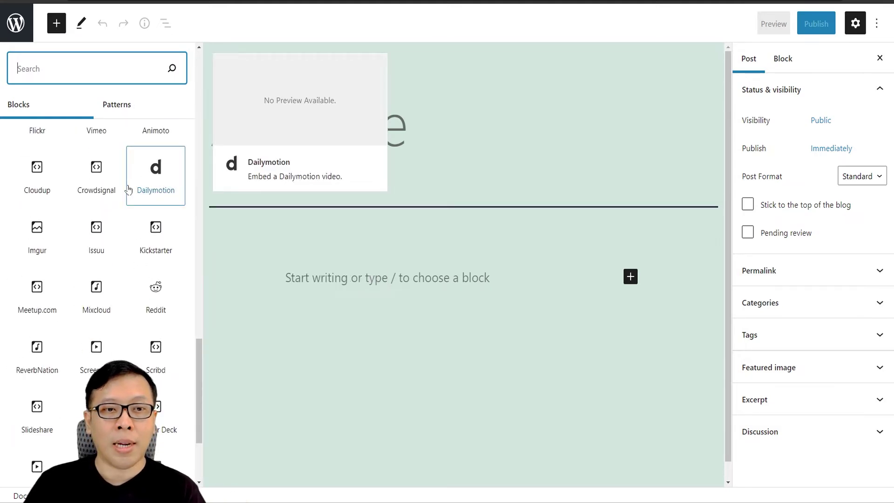
scroll(128, 190, "up", 15)
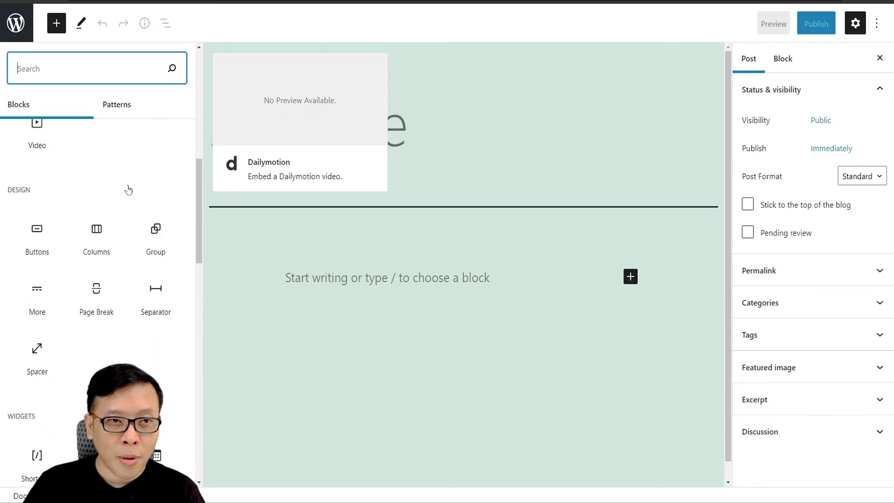
scroll(129, 189, "up", 5)
left_click(56, 24)
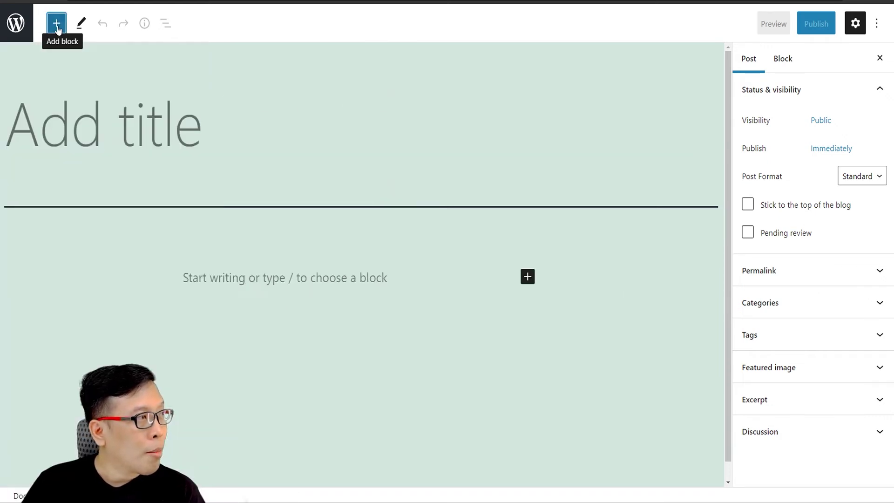
Switch the editor's tool mode to Select and back to Edit
left_click(83, 26)
left_click(140, 85)
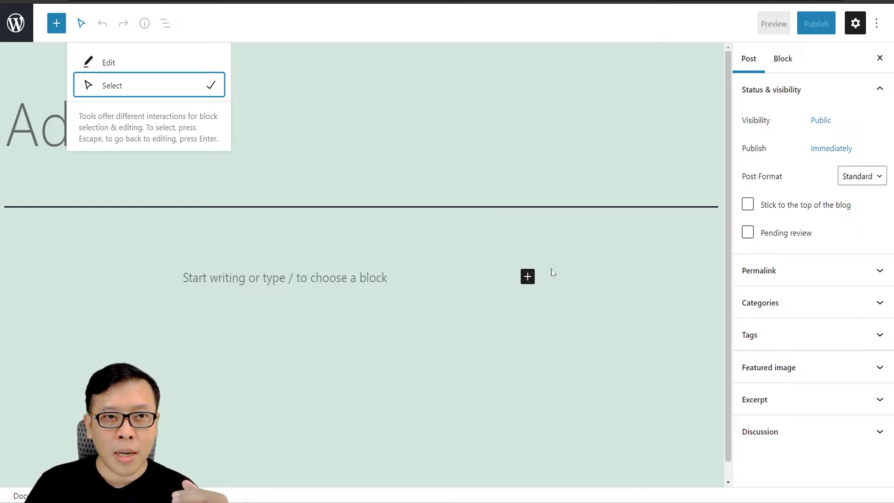
left_click(114, 69)
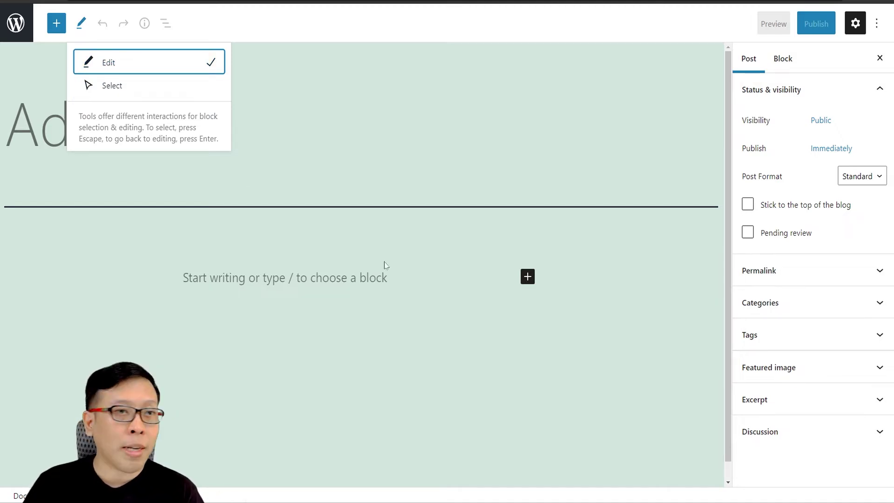
left_click(46, 112)
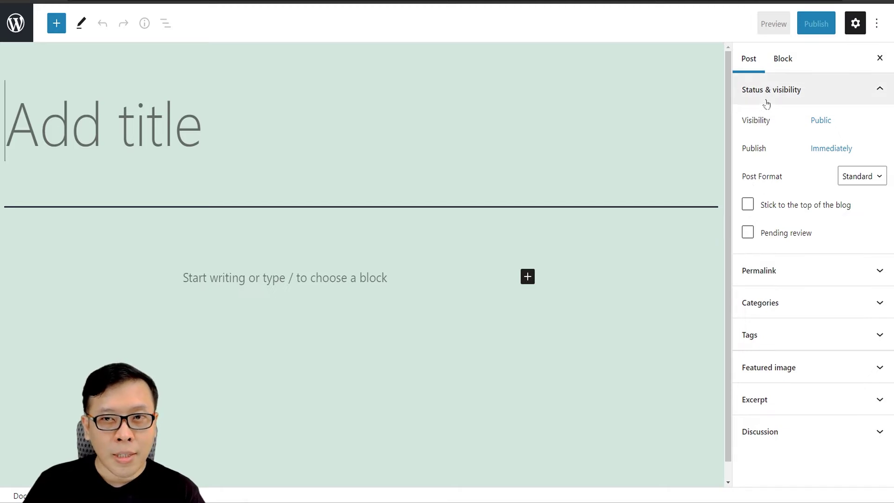
Examine the post's visibility choices, publish date calendar and post format options without changing them
left_click(752, 65)
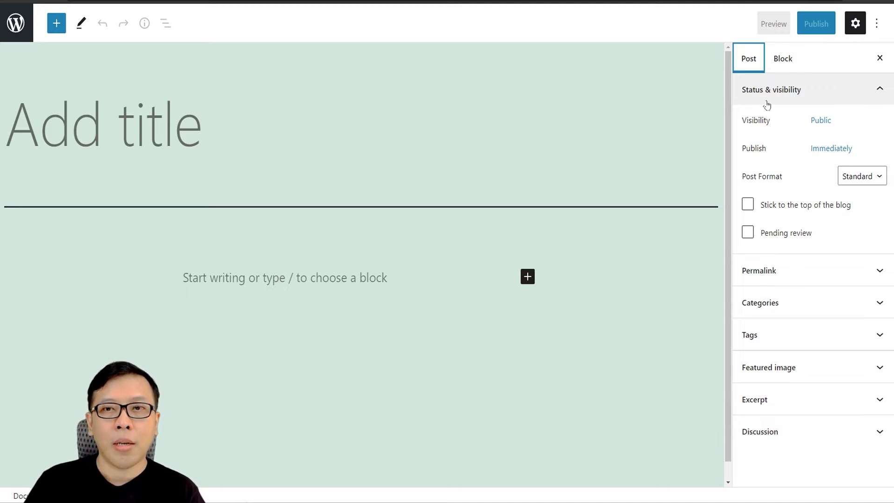
left_click(820, 127)
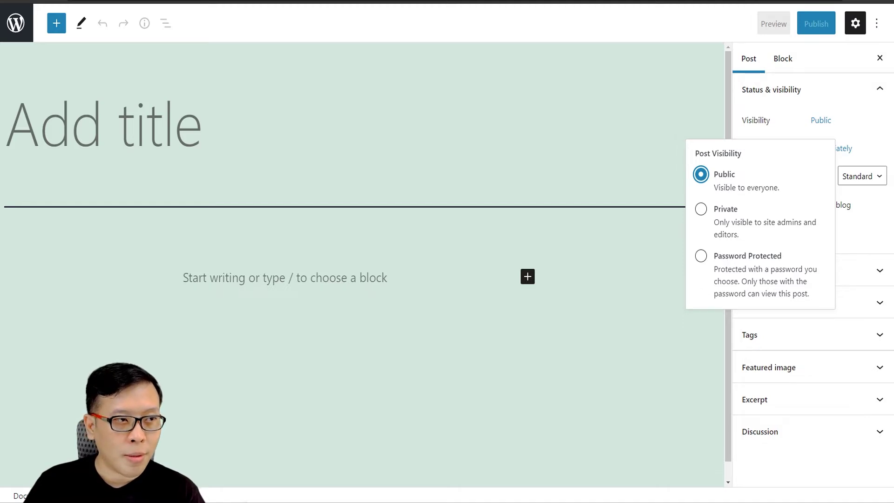
left_click(673, 134)
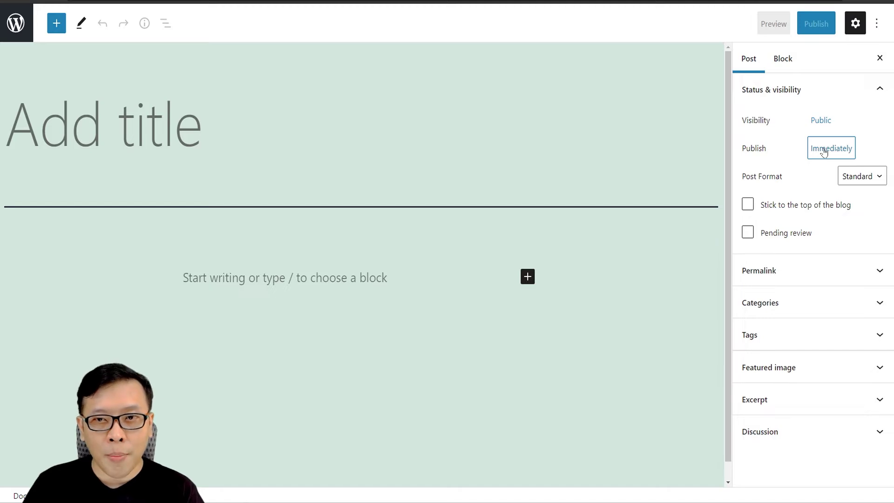
left_click(824, 151)
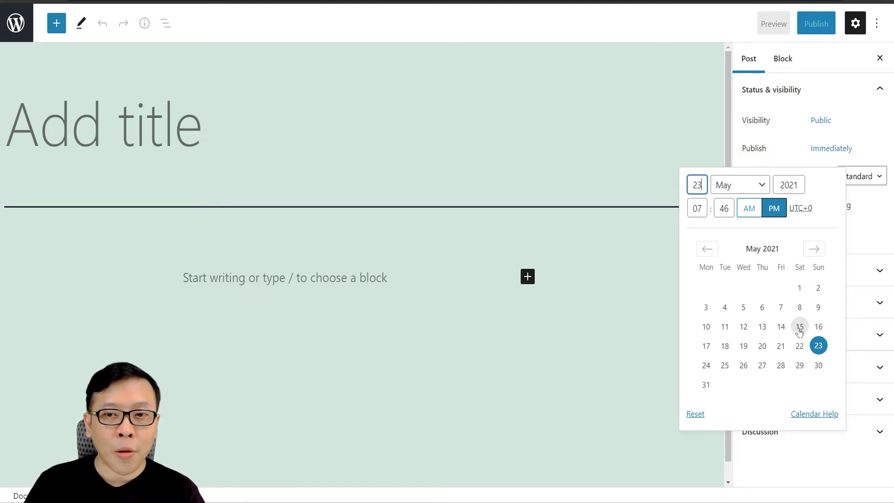
key("Escape")
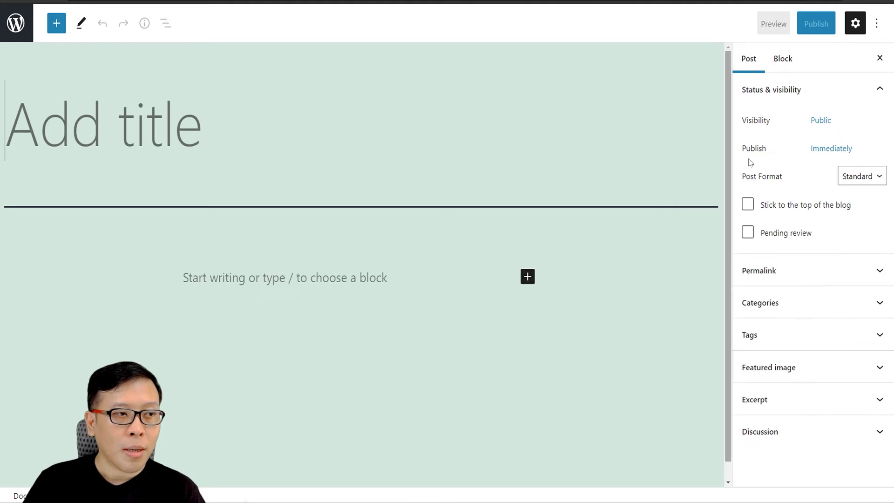
left_click(860, 182)
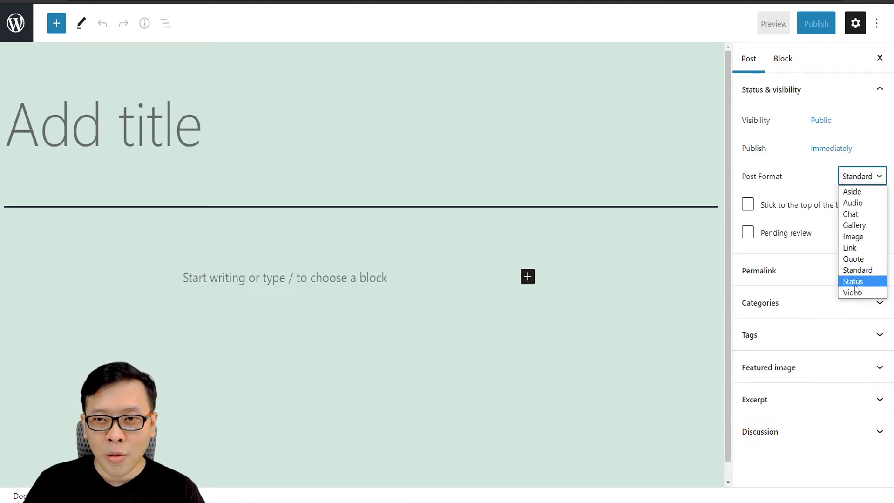
left_click(667, 254)
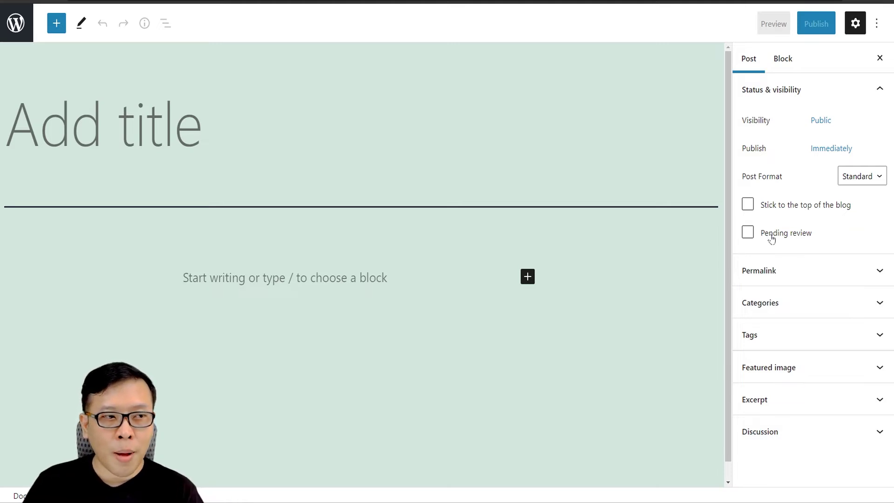
Expand the post's Permalink, Categories, Tags, Featured image, Excerpt and Discussion settings to examine them
left_click(824, 270)
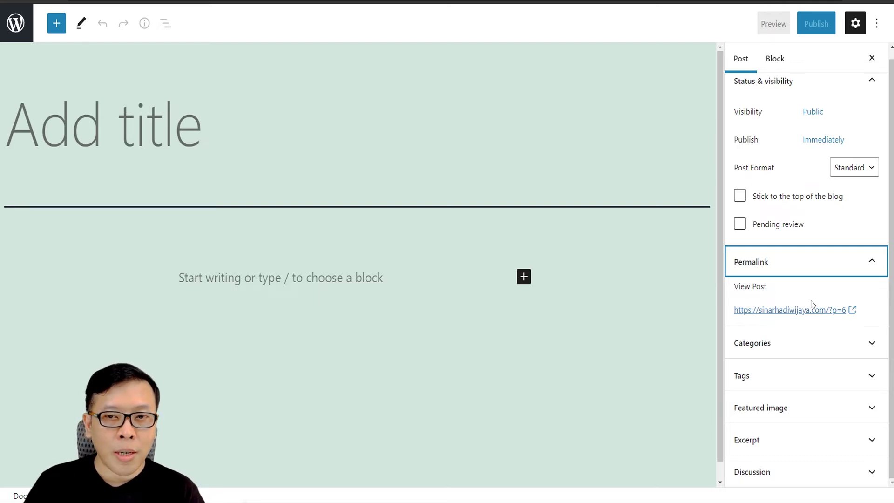
left_click(808, 338)
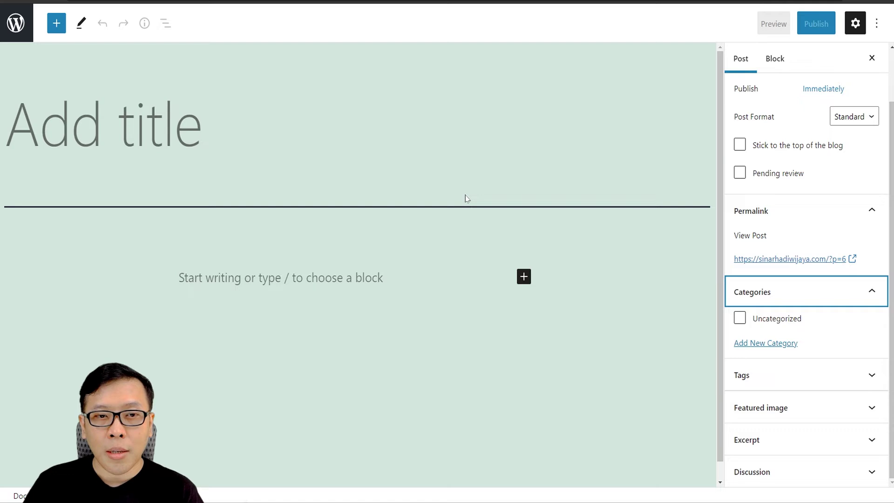
left_click(808, 374)
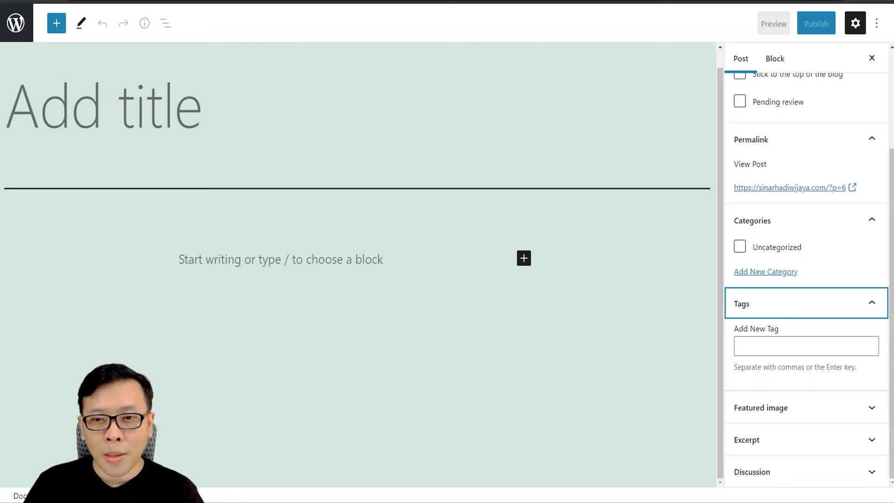
left_click(815, 408)
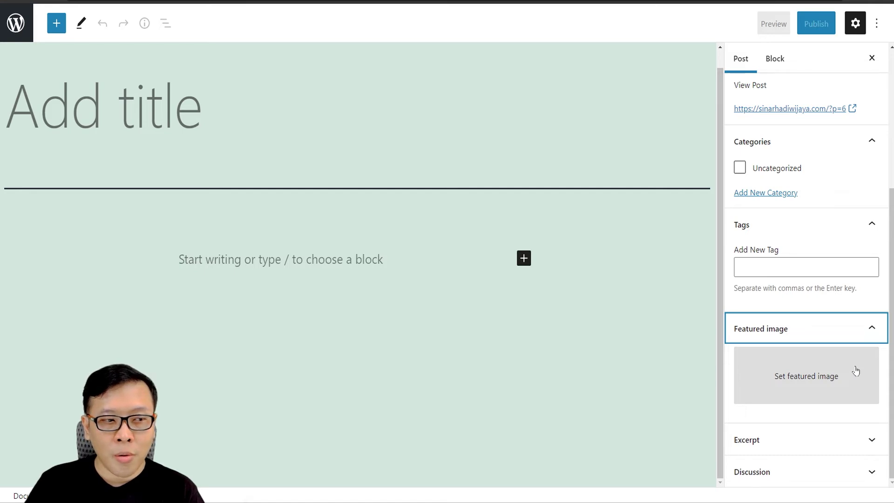
left_click(797, 439)
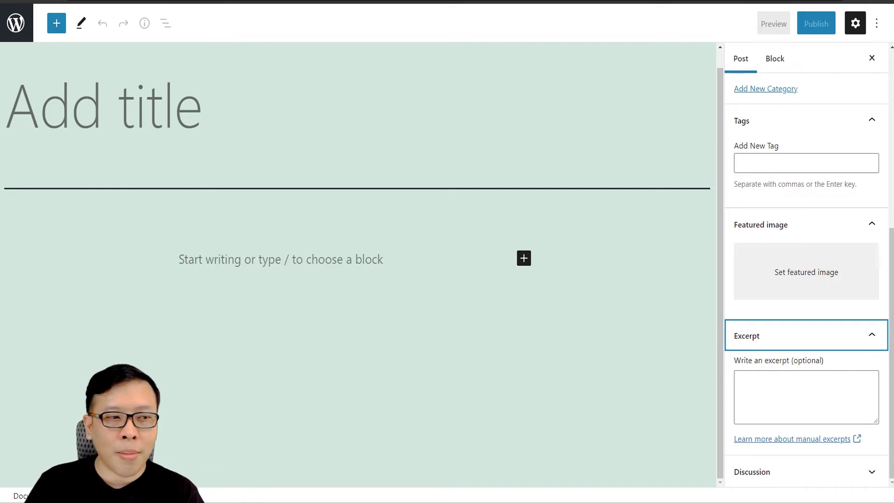
left_click(797, 468)
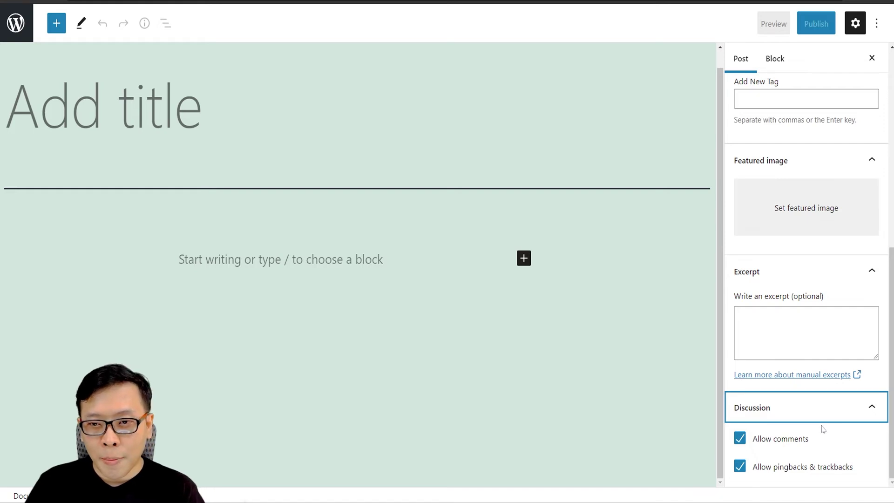
scroll(805, 464, "up", 8)
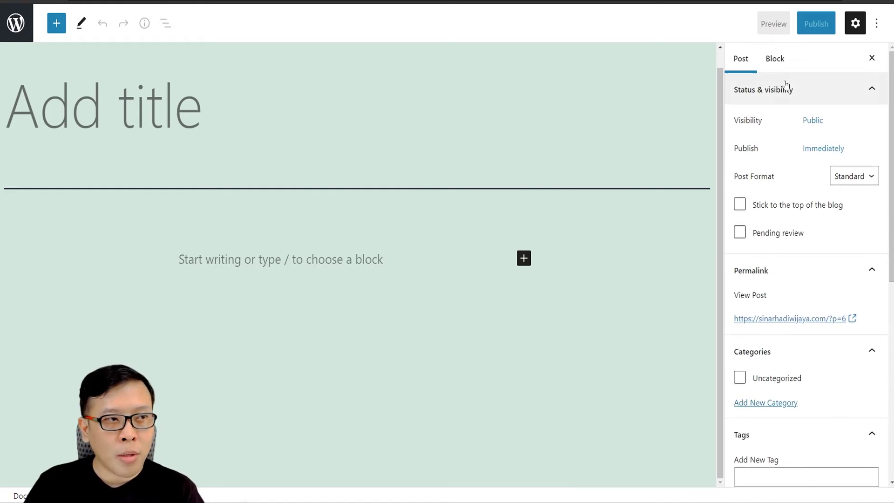
Examine the block settings of the empty paragraph under the title and the block types offered for insertion
left_click(781, 68)
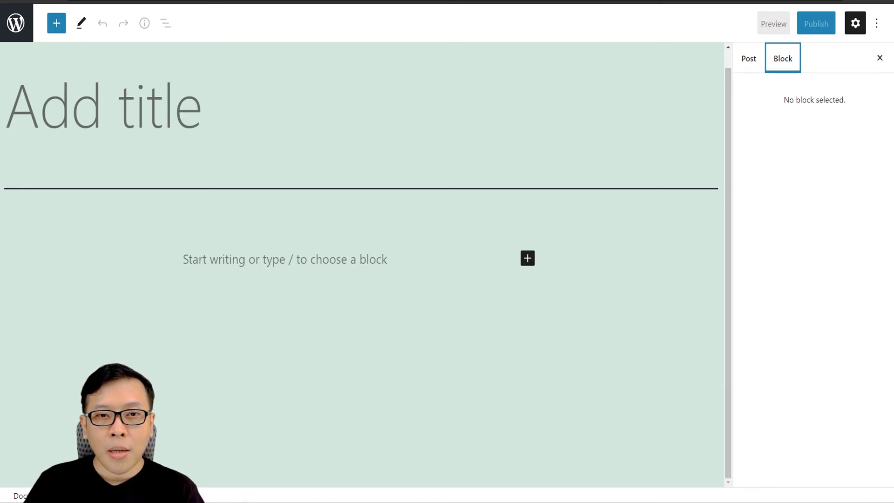
left_click(285, 259)
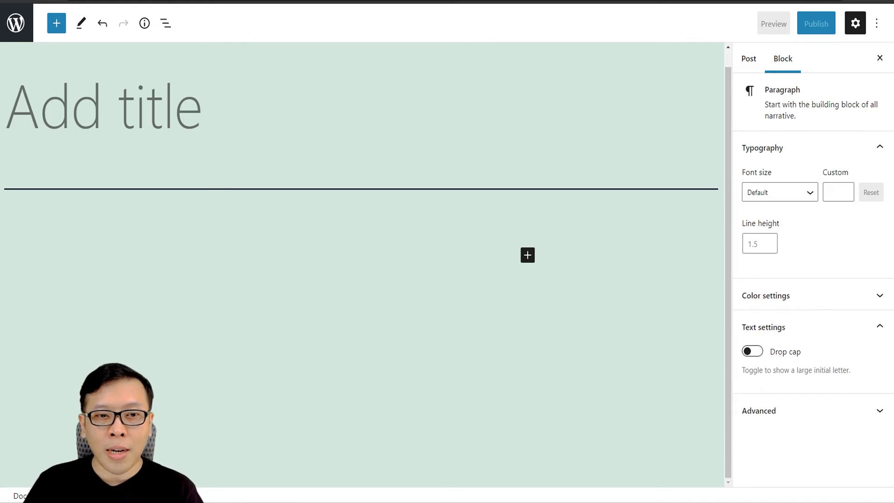
left_click(527, 255)
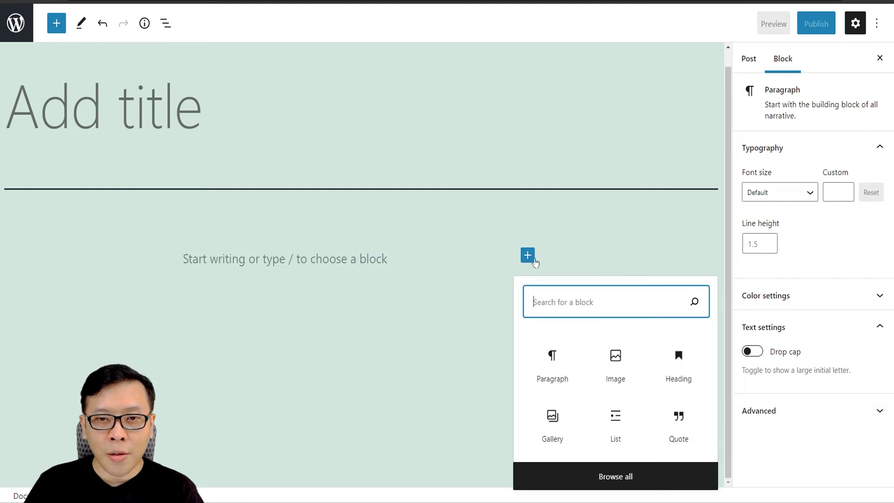
left_click(528, 255)
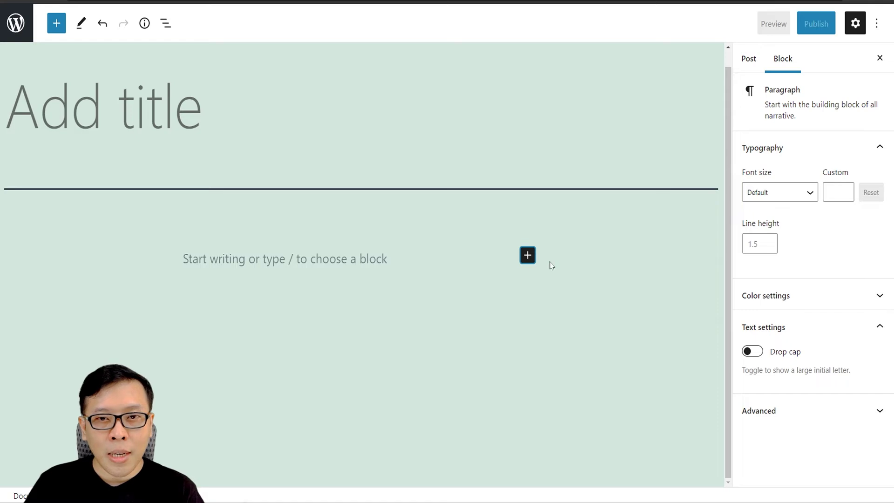
left_click(183, 258)
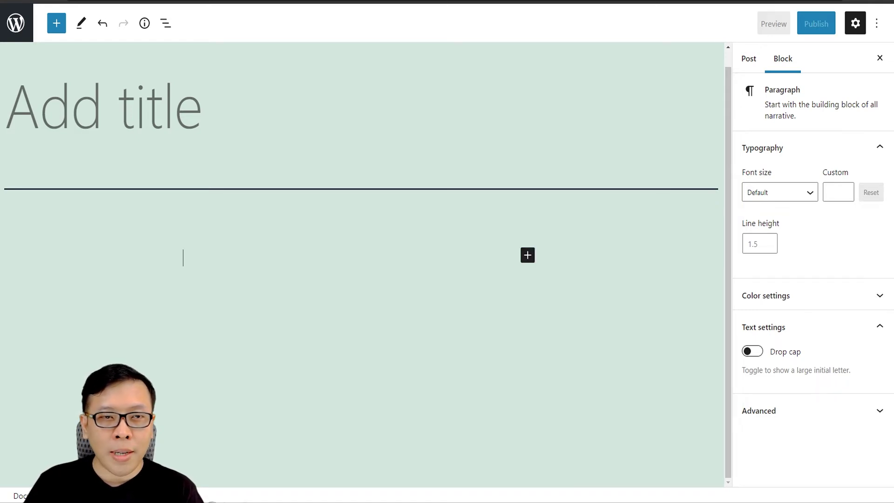
Enter "Hello Artikel" as the post title
left_click(103, 107)
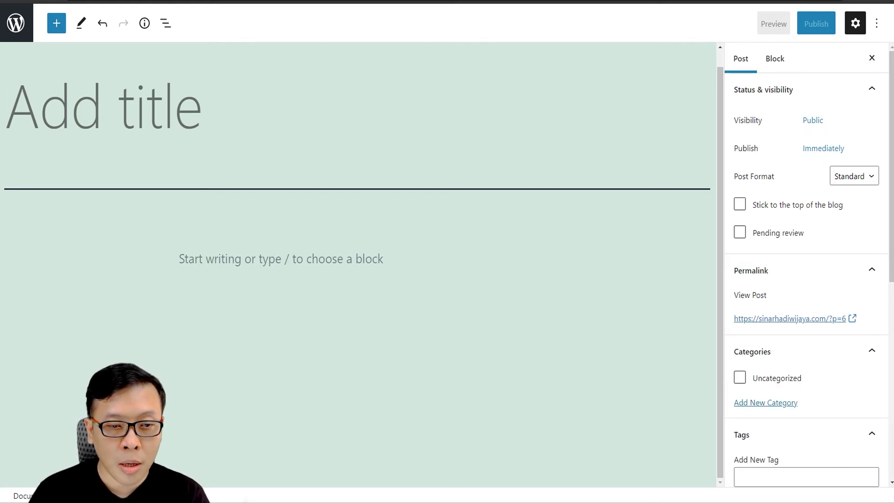
type("He")
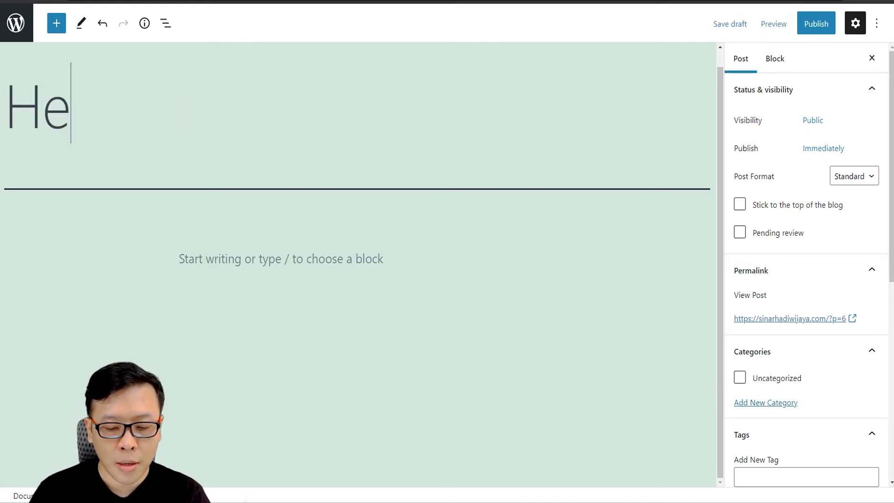
type("llo Artikel")
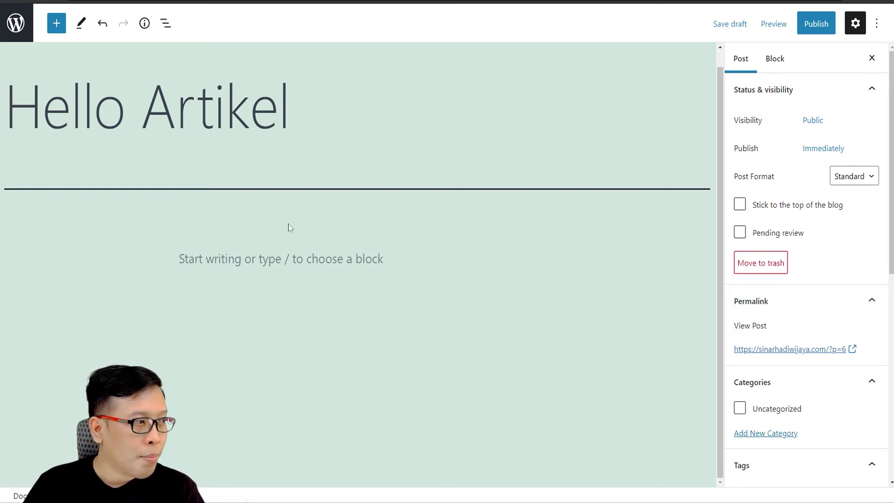
Search the block library for "youtu" and insert a YouTube block in the empty paragraph under the title
left_click(288, 257)
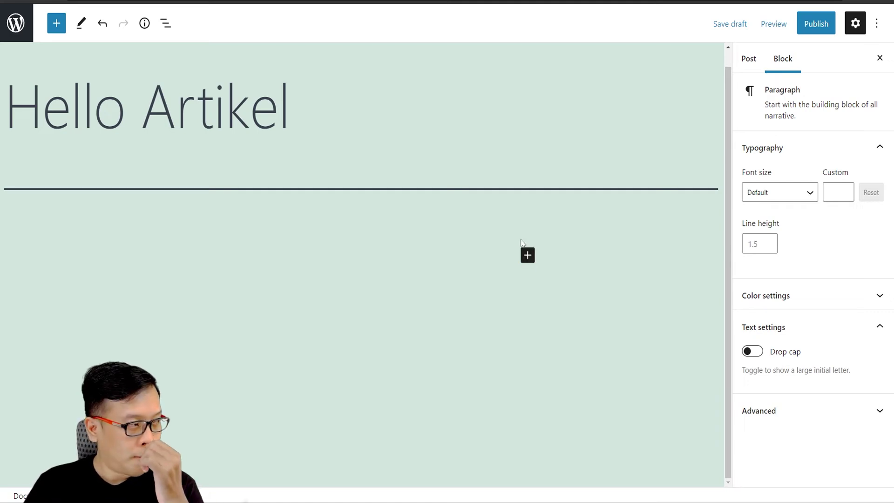
left_click(528, 259)
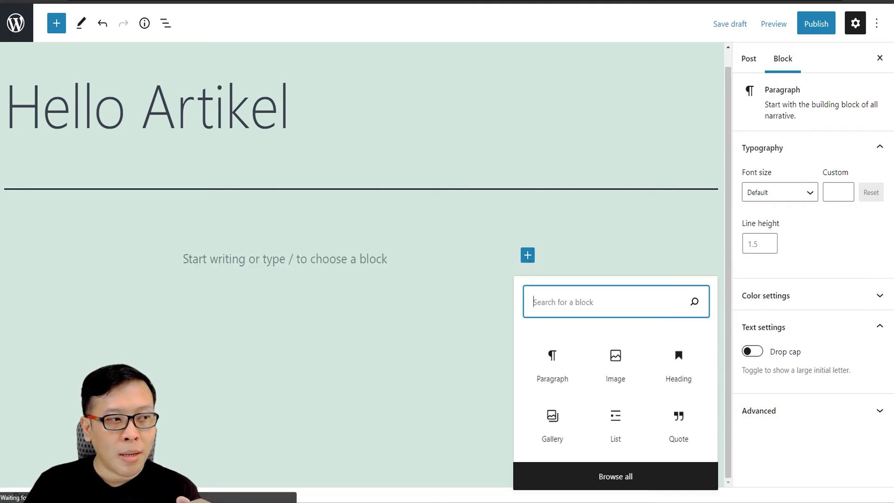
type("youtu")
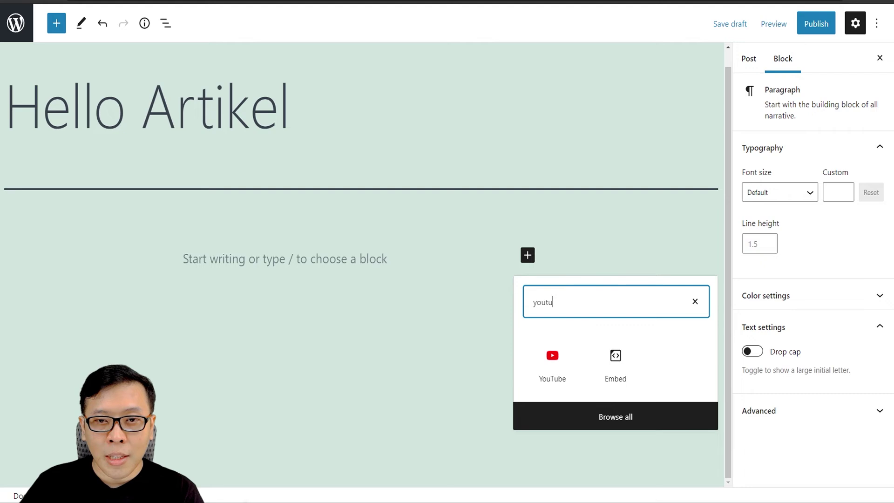
left_click(565, 370)
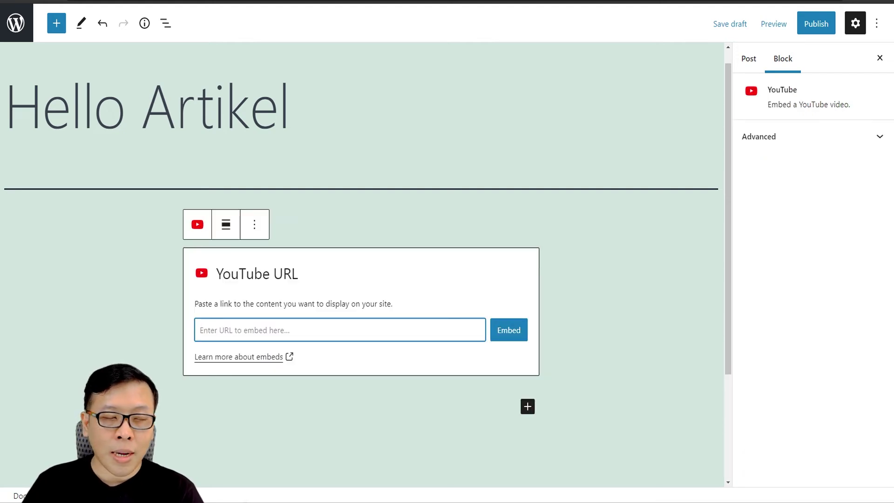
Examine the YouTube block's additional options and its Advanced settings
left_click(254, 225)
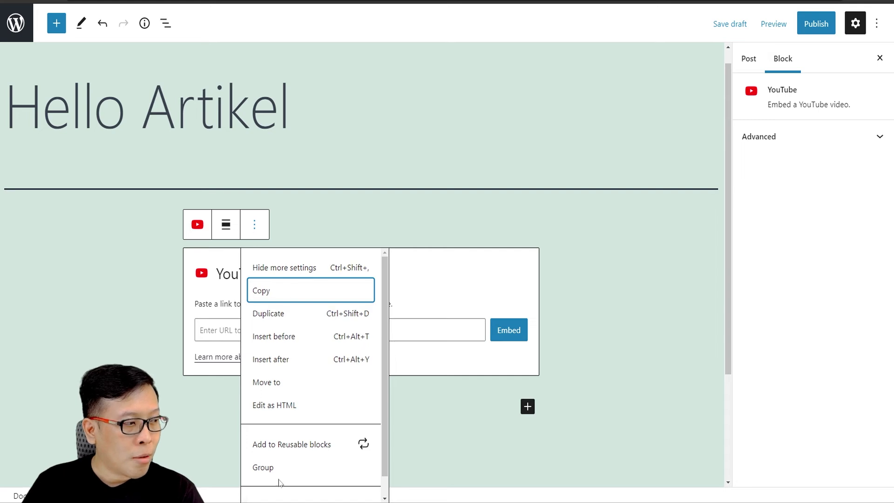
scroll(280, 483, "down", 1)
left_click(591, 319)
scroll(404, 233, "down", 3)
scroll(404, 233, "up", 3)
left_click(455, 264)
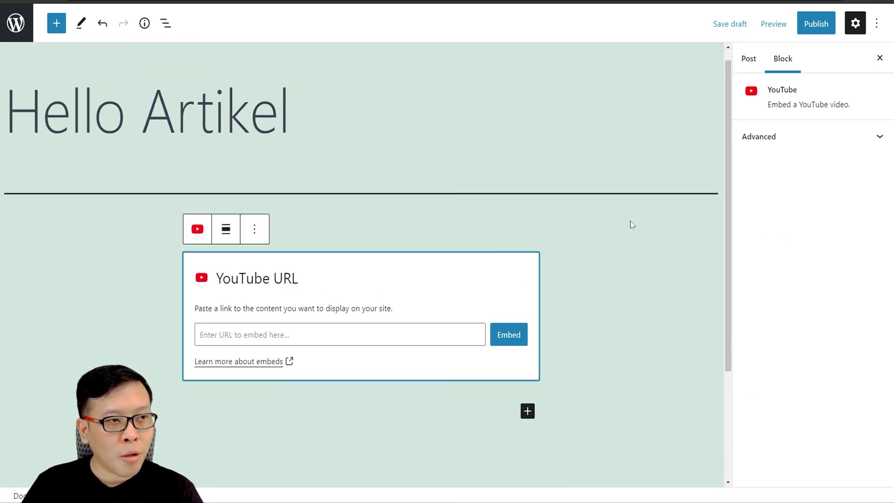
left_click(812, 142)
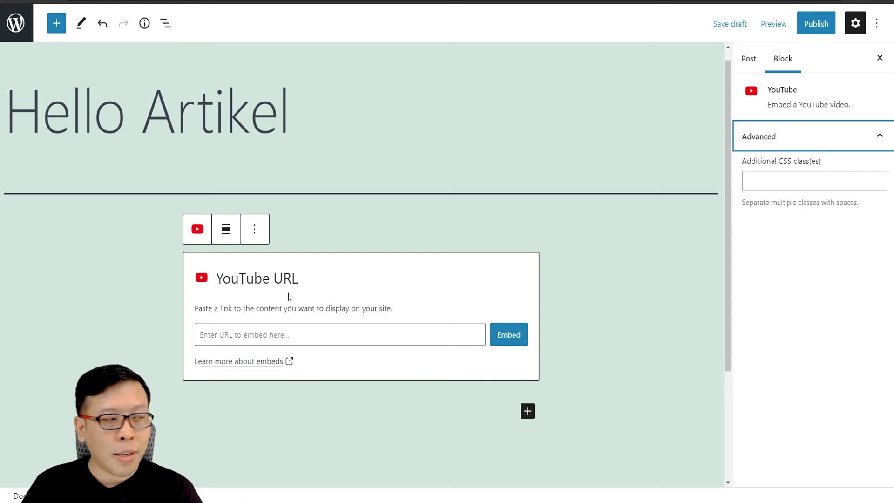
Remove the YouTube block from the post
left_click(254, 229)
scroll(287, 484, "down", 1)
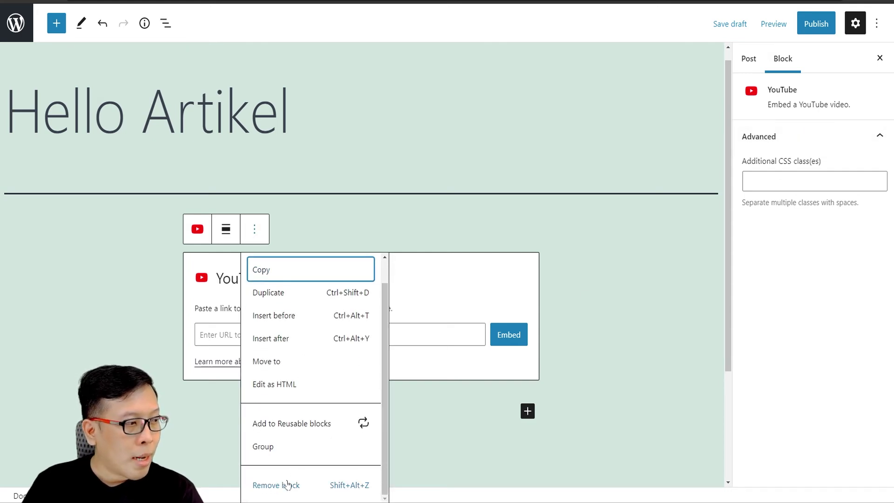
left_click(287, 485)
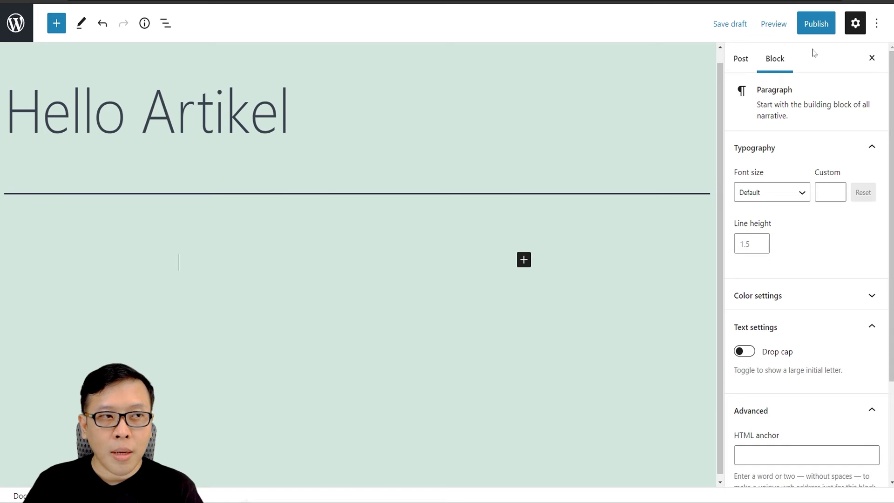
Hide and show the settings sidebar several times, leaving it shown
left_click(854, 24)
left_click(854, 26)
left_click(855, 24)
left_click(855, 23)
left_click(855, 22)
left_click(856, 22)
left_click(855, 22)
left_click(856, 22)
left_click(856, 22)
left_click(855, 22)
left_click(856, 22)
left_click(856, 22)
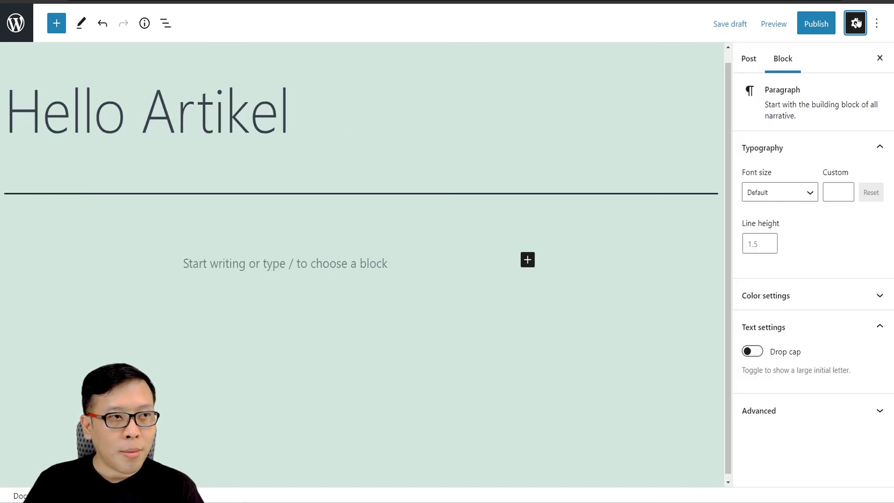
Switch the post from the visual editor to the code editor and back to the visual editor
left_click(876, 23)
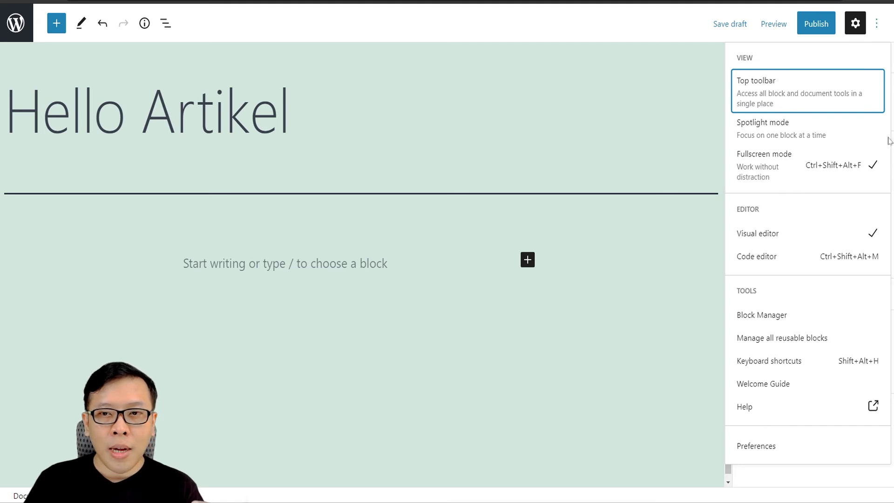
left_click(778, 236)
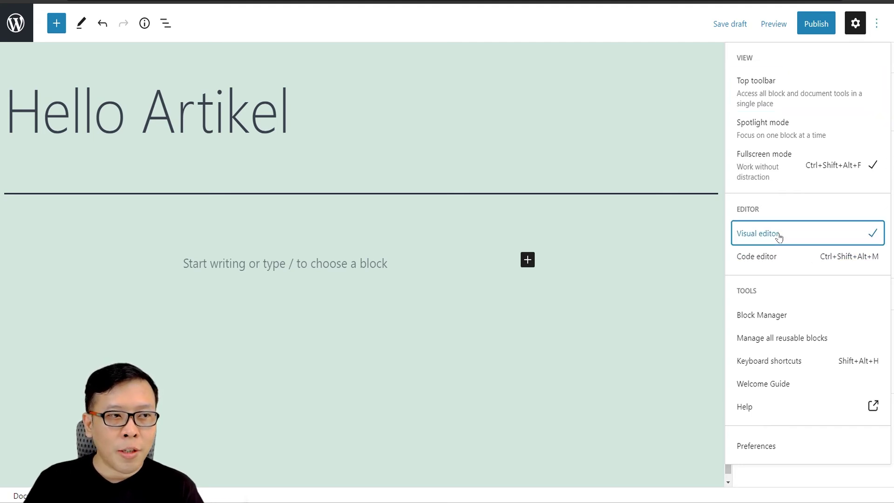
left_click(756, 259)
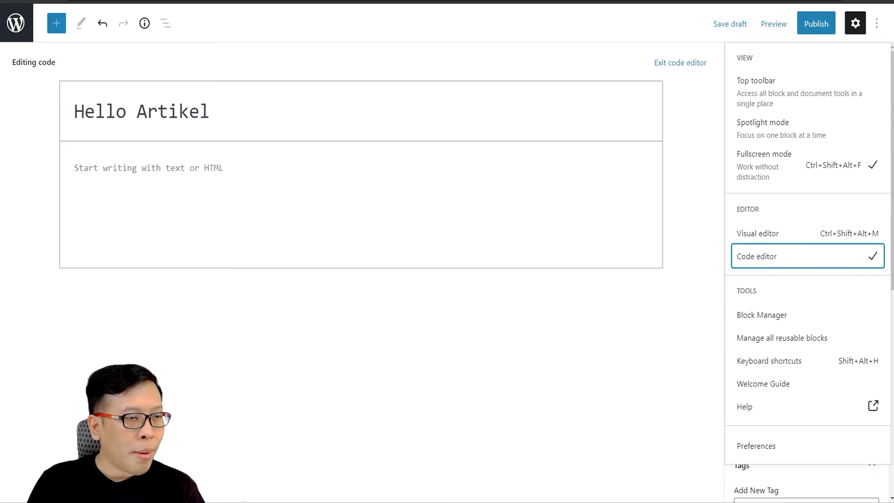
left_click(758, 235)
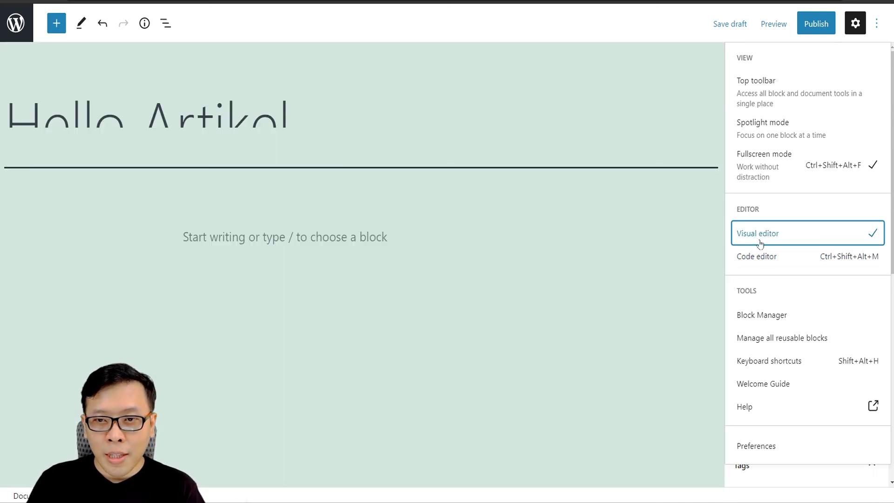
Review the editor's complete list of keyboard shortcuts, from global shortcuts to text formatting, and close it
left_click(793, 368)
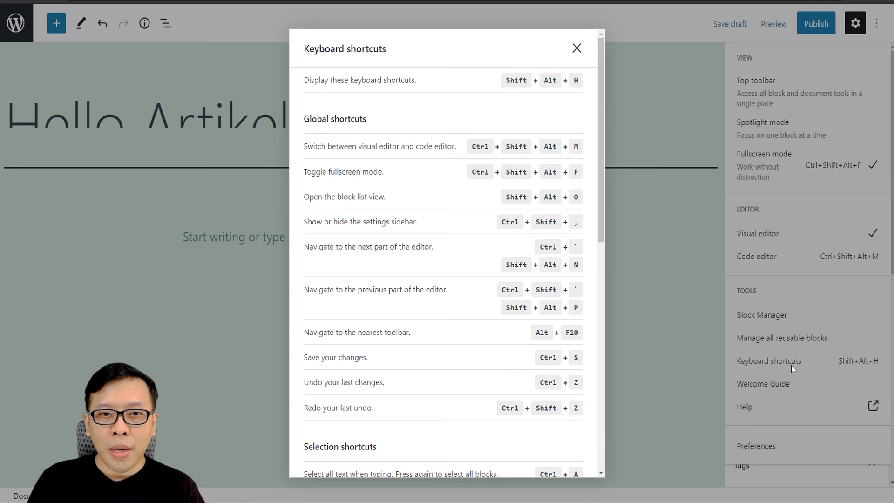
scroll(484, 296, "down", 3)
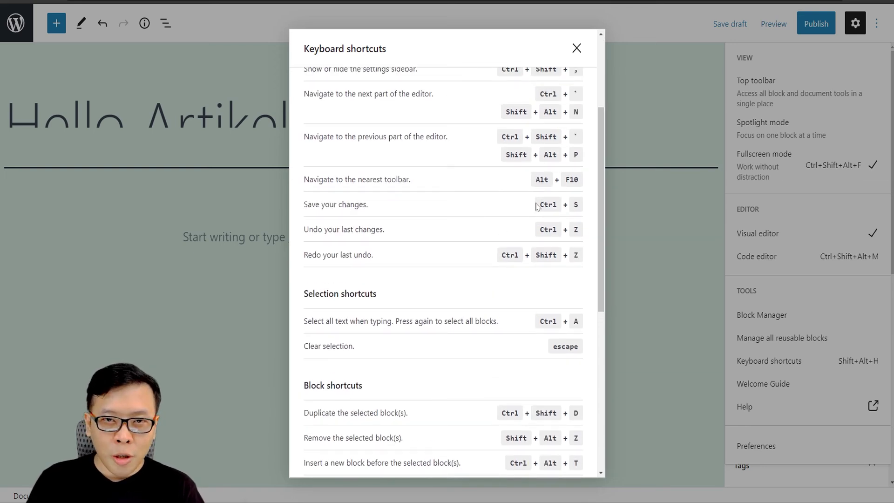
scroll(537, 207, "down", 7)
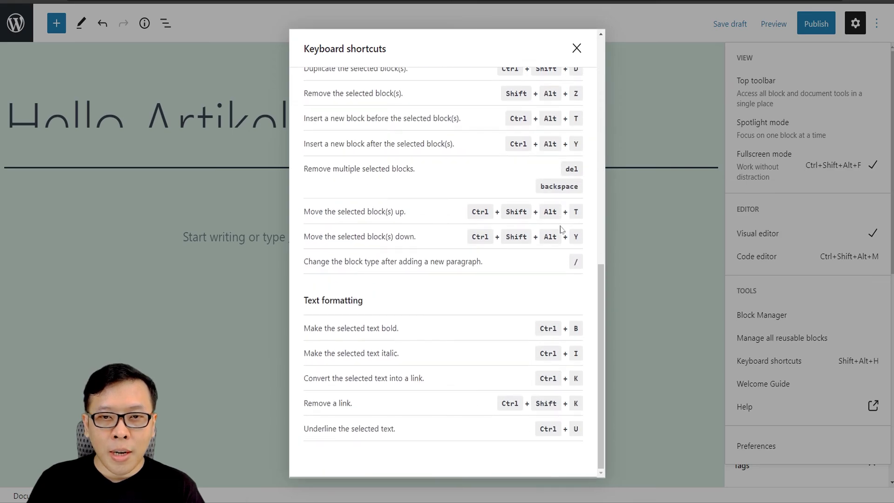
scroll(537, 207, "up", 10)
left_click(632, 277)
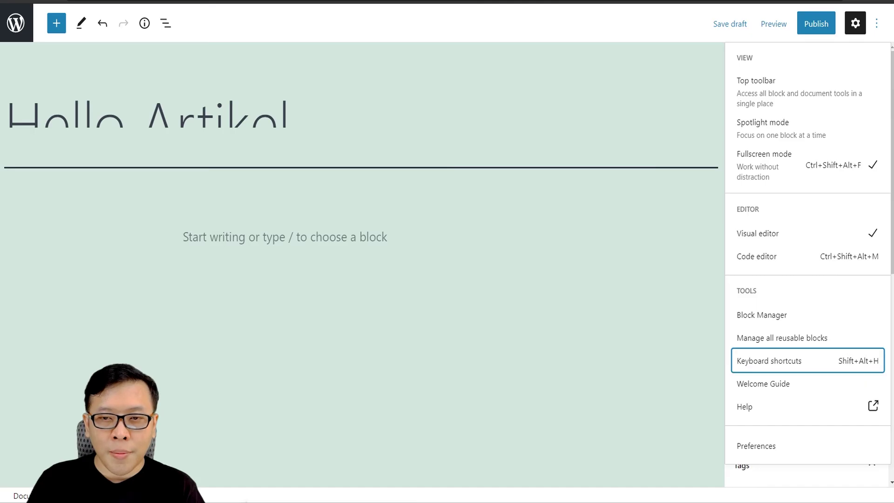
Go through all pages of the block editor's Welcome Guide and finish it
left_click(777, 392)
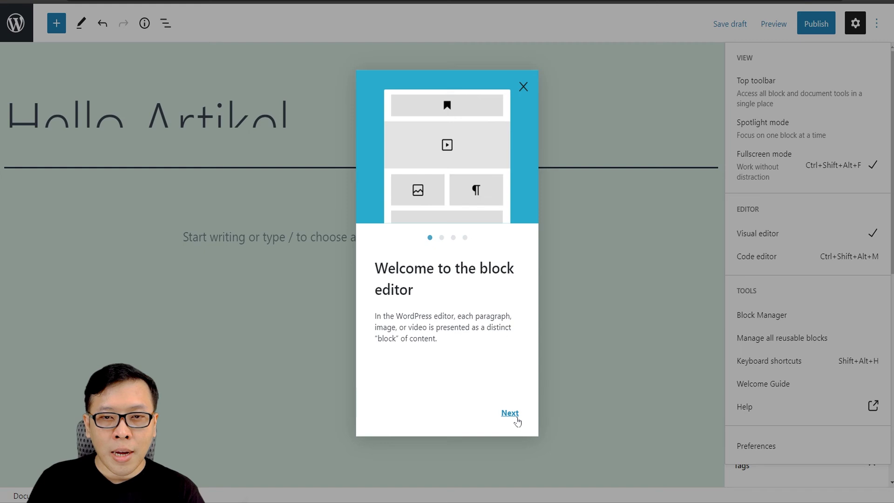
left_click(515, 418)
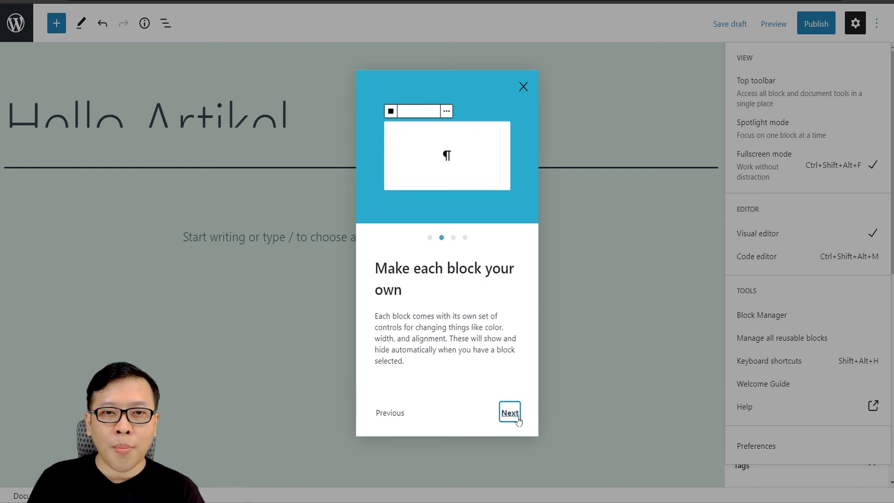
left_click(516, 420)
left_click(517, 418)
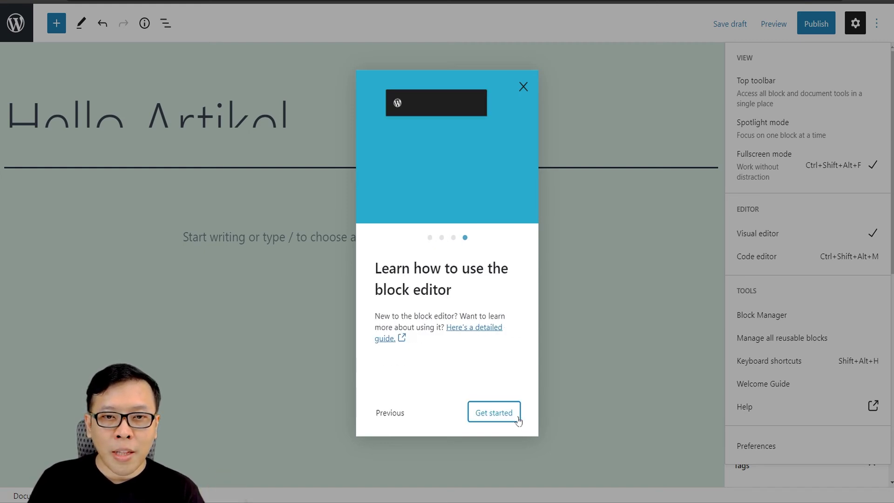
left_click(517, 419)
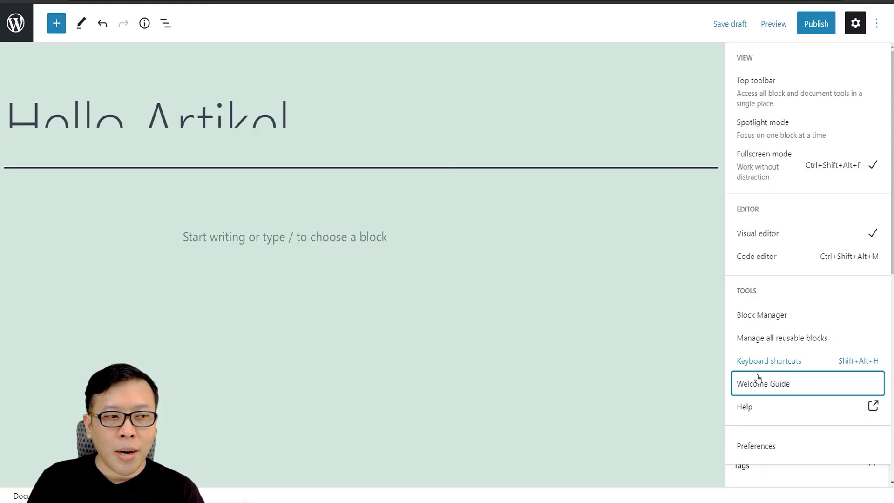
Open the editor's Help documentation, skim the WordPress Editor support article, and close it to return to the post
left_click(752, 414)
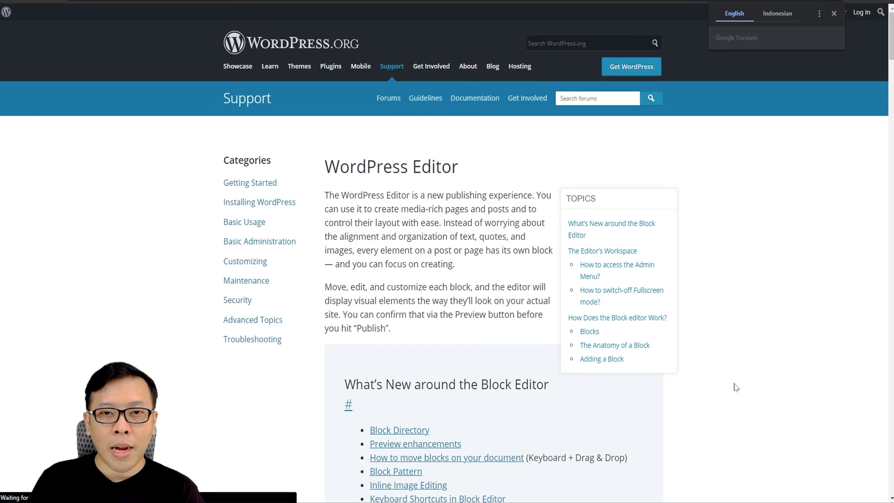
scroll(521, 279, "down", 2)
scroll(447, 261, "down", 4)
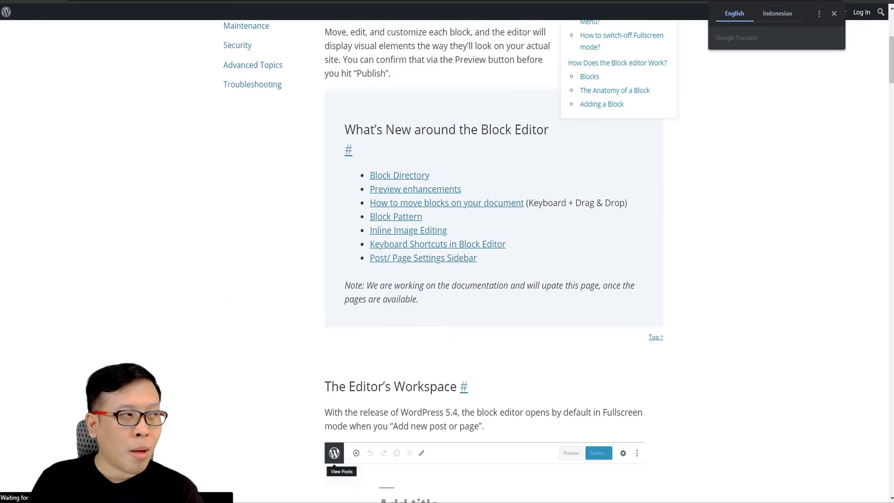
scroll(418, 221, "up", 5)
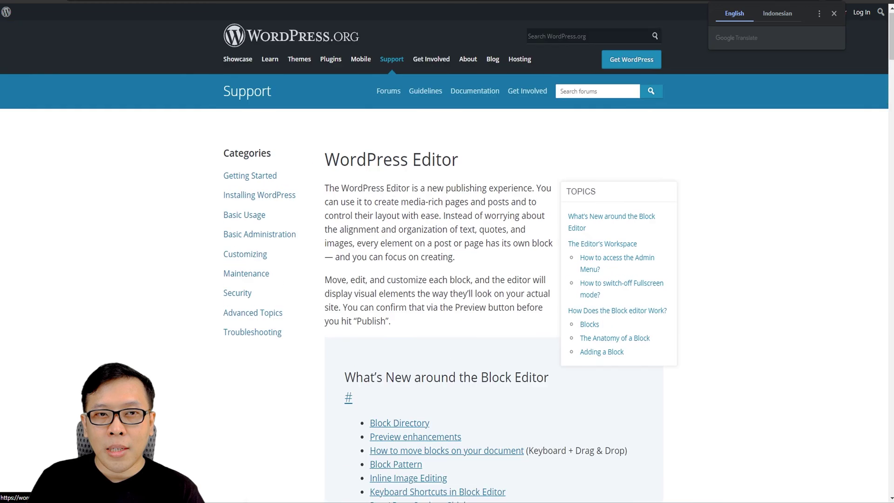
key("ctrl+w")
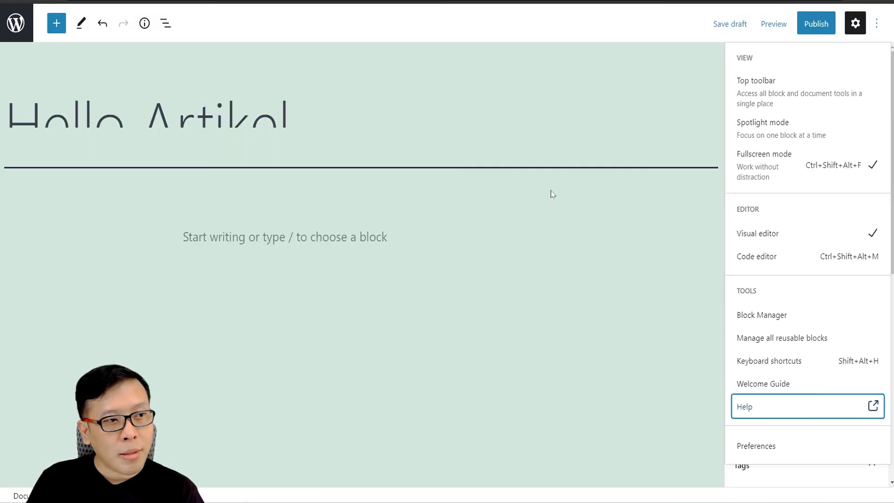